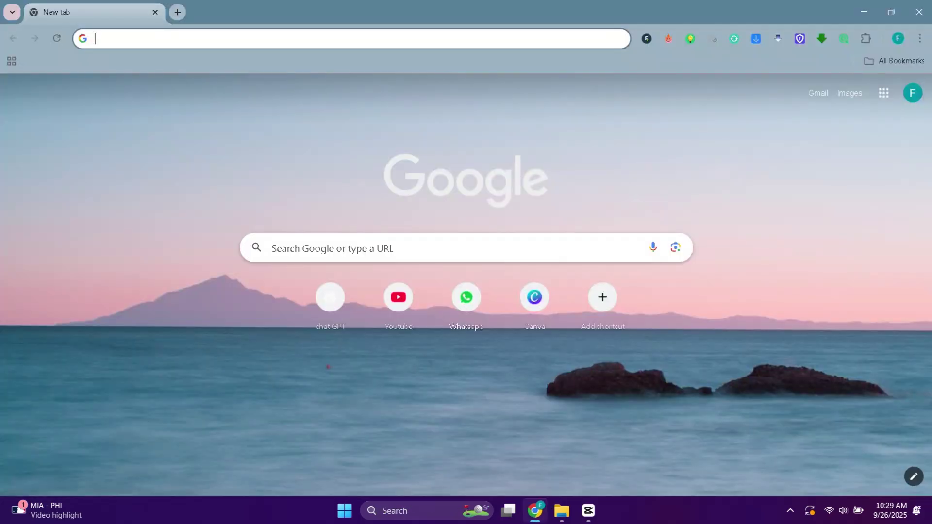
- Paste 'windows 11 iso' into Chrome's address bar and run the search
{"action": "right_click", "coordinate": [201, 34]}
{"action": "left_click", "coordinate": [150, 31]}
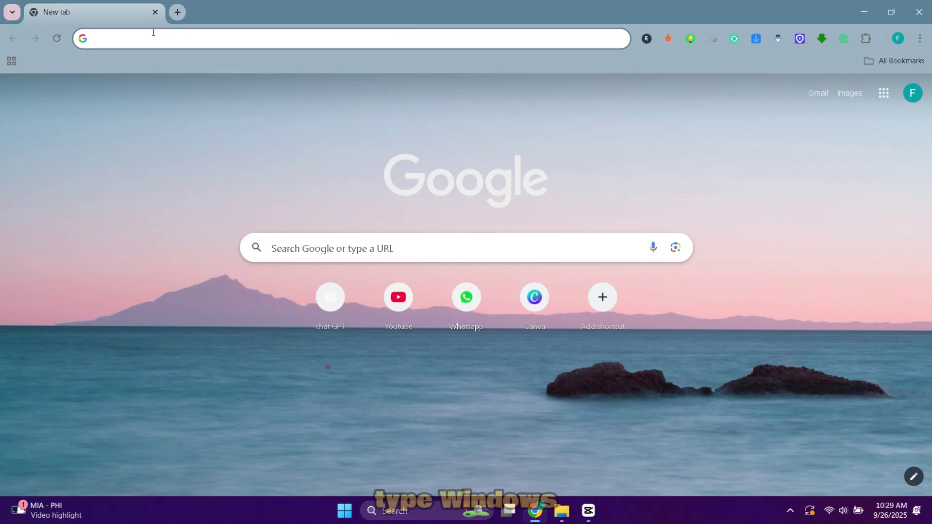
{"action": "right_click", "coordinate": [152, 32]}
{"action": "left_click", "coordinate": [179, 137]}
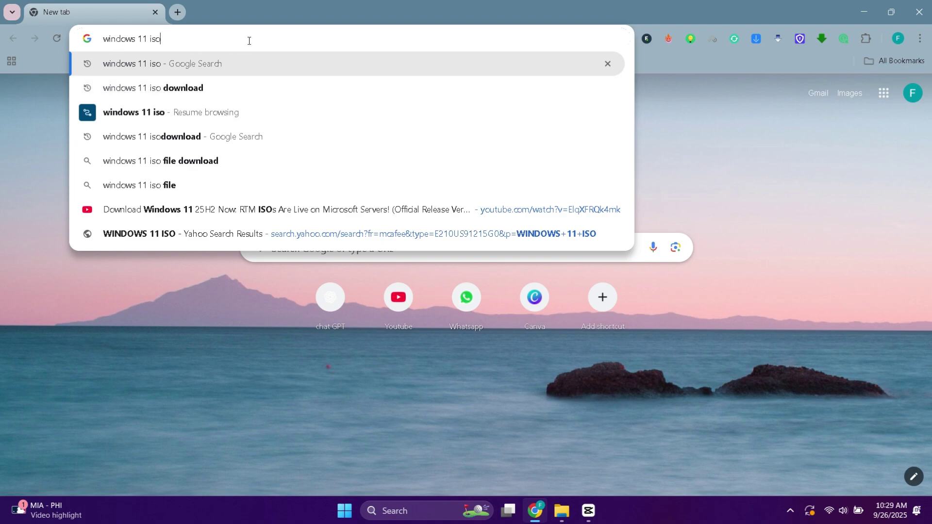
{"action": "key", "text": "Return"}
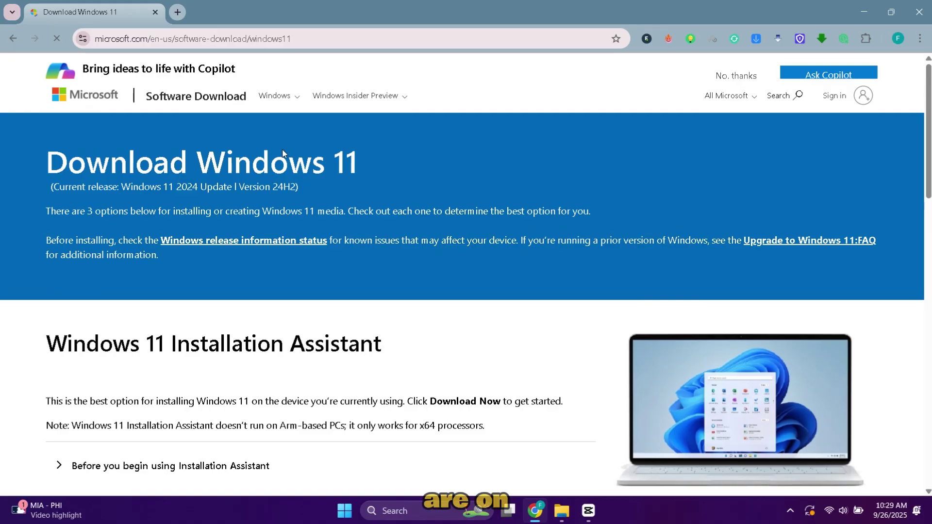
- In the Disk Image section, select and confirm 'Windows 11 (multi-edition ISO for x64 devices)'
{"action": "scroll", "coordinate": [580, 170], "scroll_direction": "down", "scroll_amount": 7}
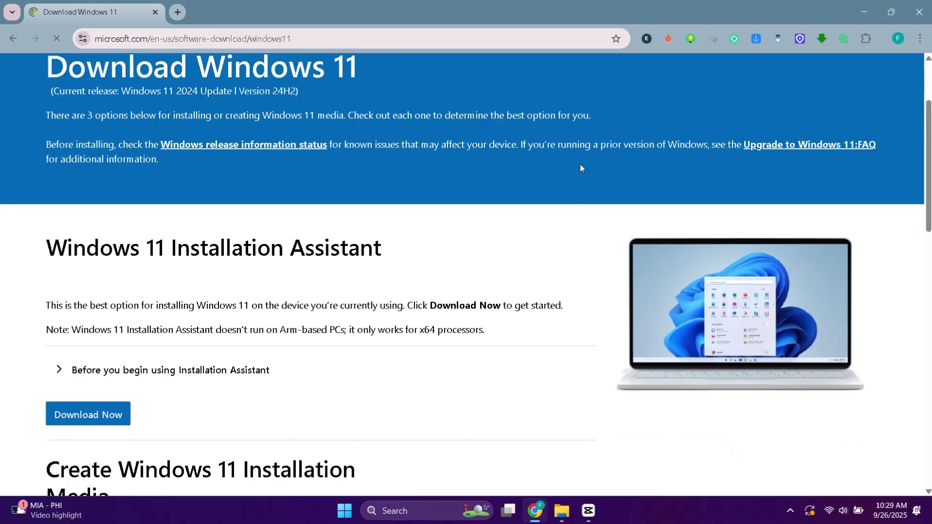
{"action": "scroll", "coordinate": [581, 170], "scroll_direction": "up", "scroll_amount": 2}
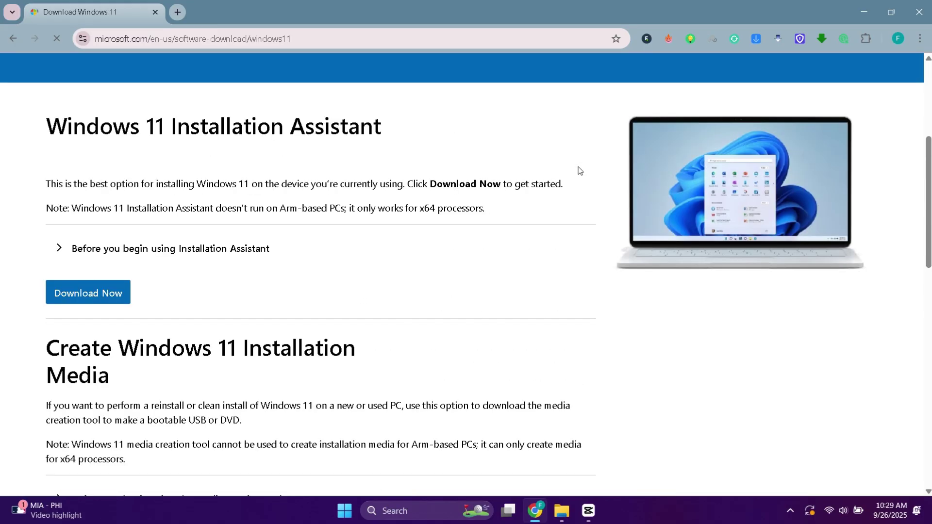
{"action": "scroll", "coordinate": [577, 170], "scroll_direction": "down", "scroll_amount": 8}
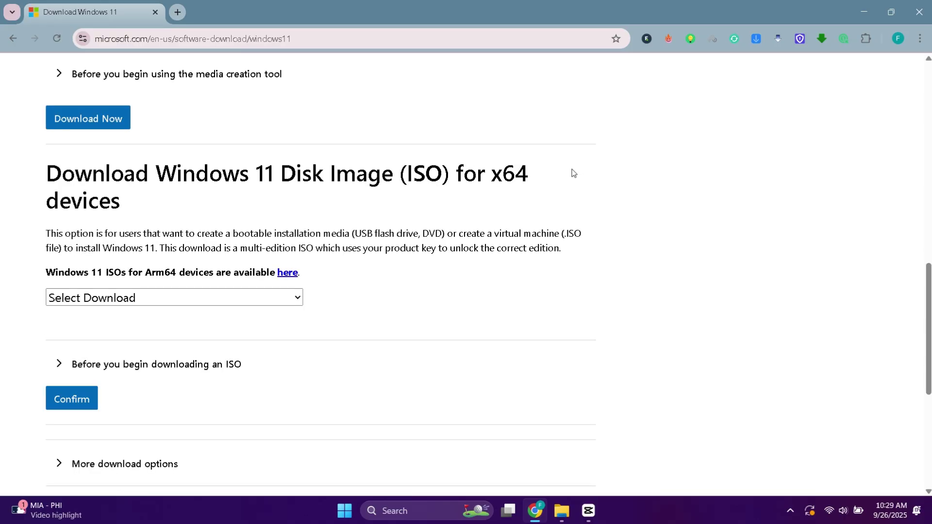
{"action": "left_click_drag", "start_coordinate": [46, 173], "coordinate": [394, 178]}
{"action": "left_click", "coordinate": [287, 208]}
{"action": "left_click", "coordinate": [224, 302]}
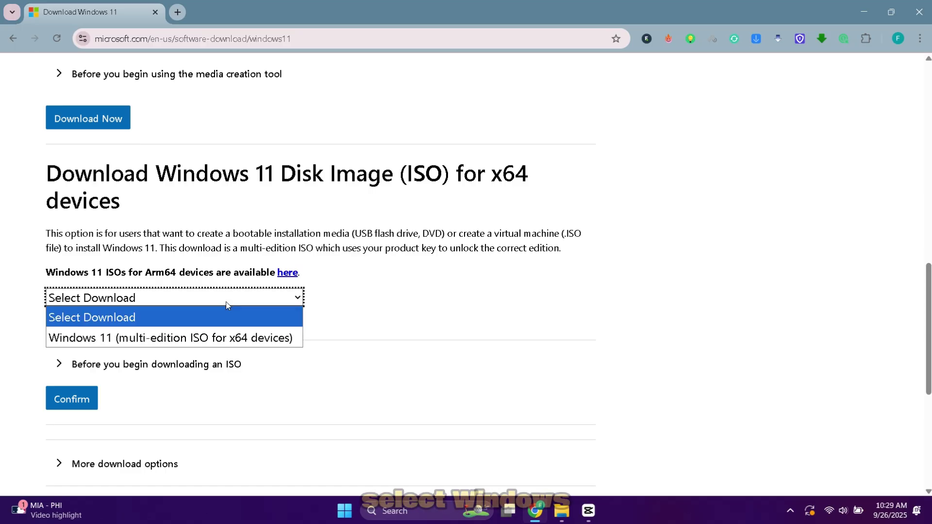
{"action": "left_click", "coordinate": [221, 334]}
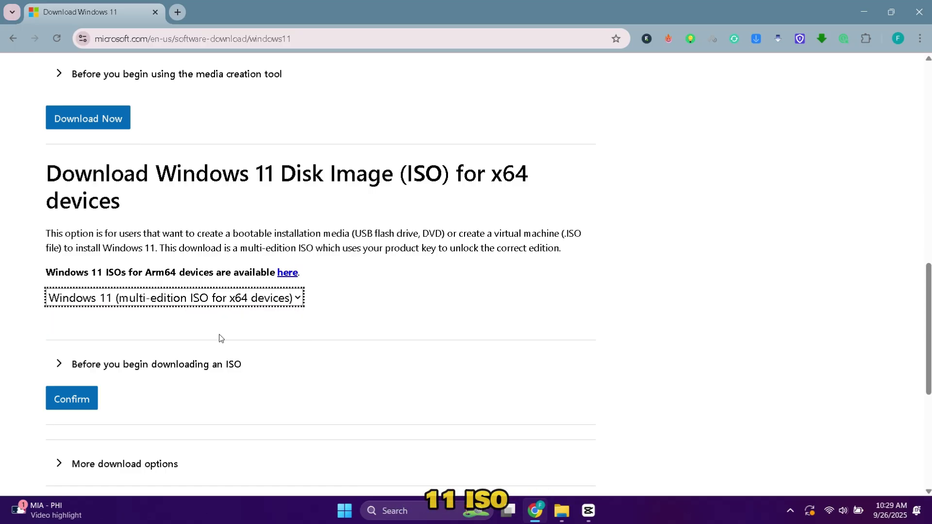
{"action": "left_click", "coordinate": [78, 409]}
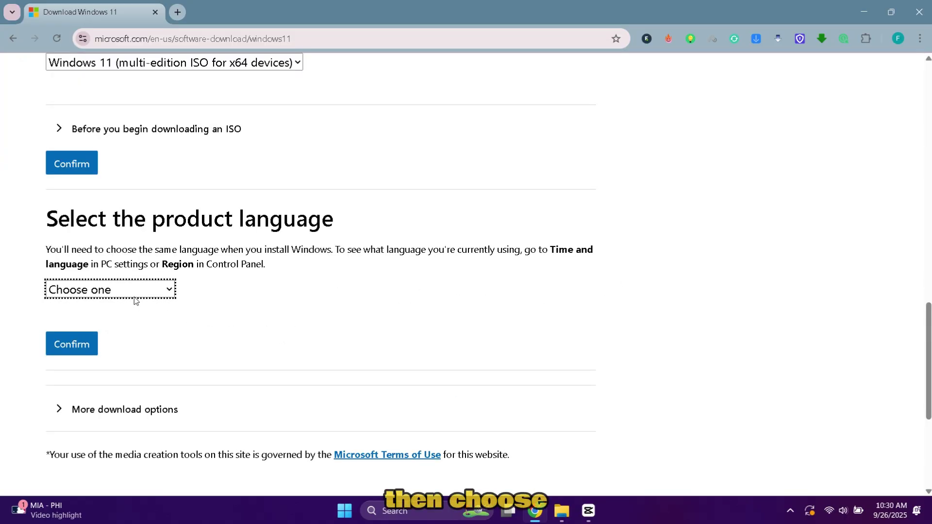
- Choose and confirm English (United States) as the product language
{"action": "left_click", "coordinate": [135, 296]}
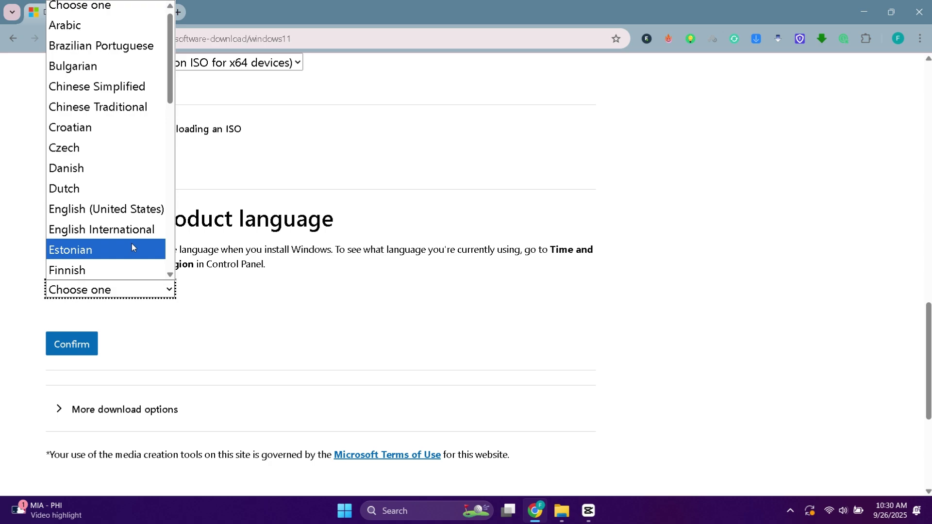
{"action": "left_click", "coordinate": [104, 209]}
{"action": "left_click", "coordinate": [70, 352]}
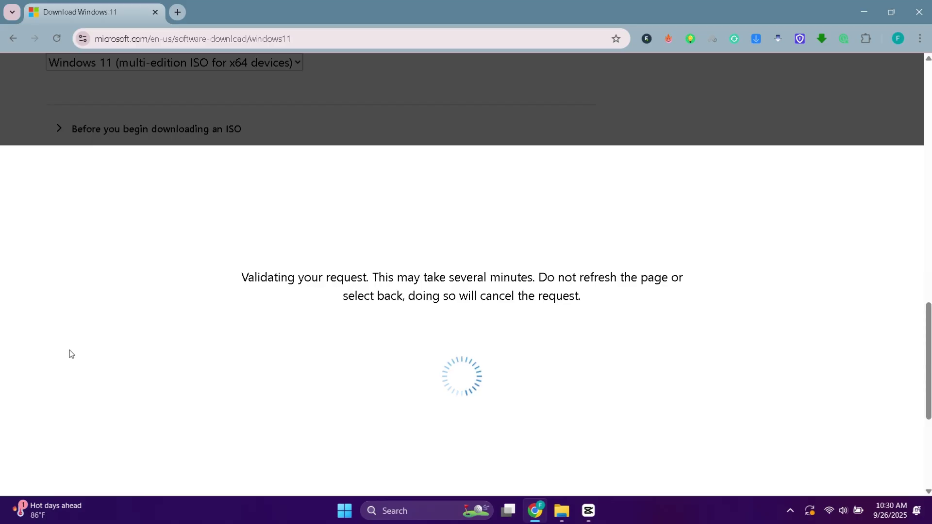
- Start the 64-bit download and verify Win11_24H2_English_x64.iso is in progress
{"action": "scroll", "coordinate": [69, 350], "scroll_direction": "down", "scroll_amount": 2}
{"action": "scroll", "coordinate": [82, 352], "scroll_direction": "up", "scroll_amount": 1}
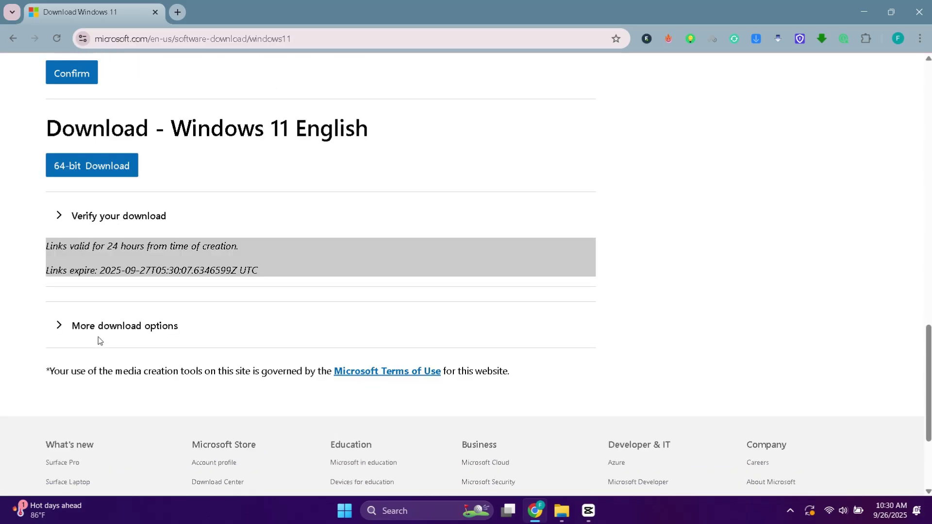
{"action": "left_click", "coordinate": [95, 173]}
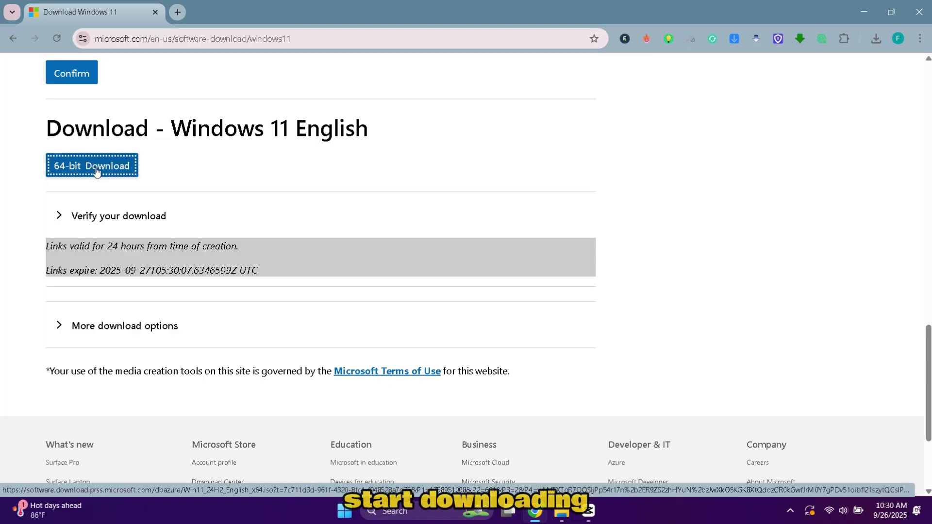
{"action": "left_click", "coordinate": [874, 41]}
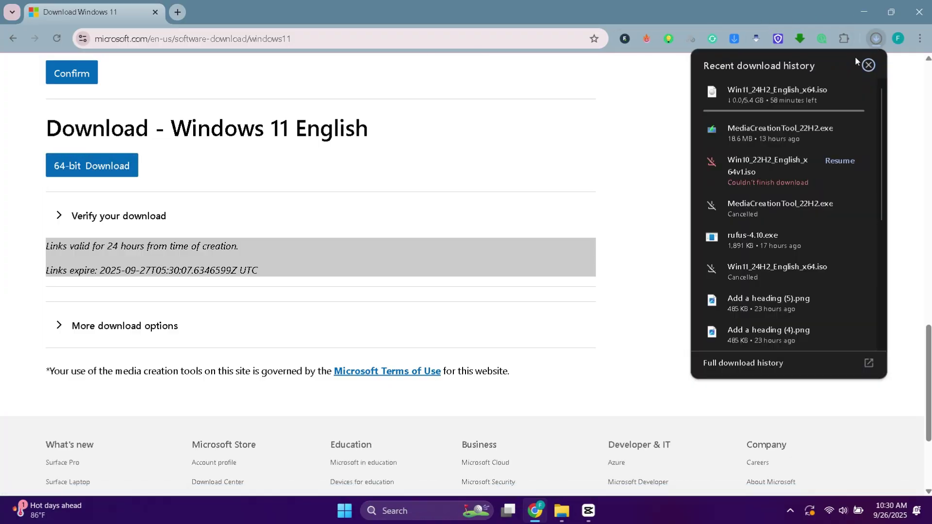
{"action": "left_click", "coordinate": [653, 115]}
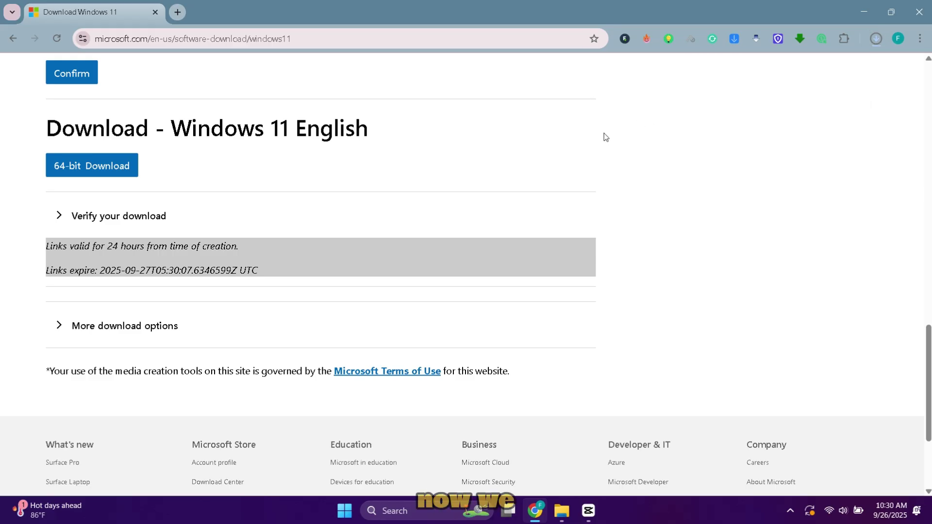
{"action": "scroll", "coordinate": [604, 137], "scroll_direction": "up", "scroll_amount": 15}
{"action": "scroll", "coordinate": [585, 134], "scroll_direction": "up", "scroll_amount": 5}
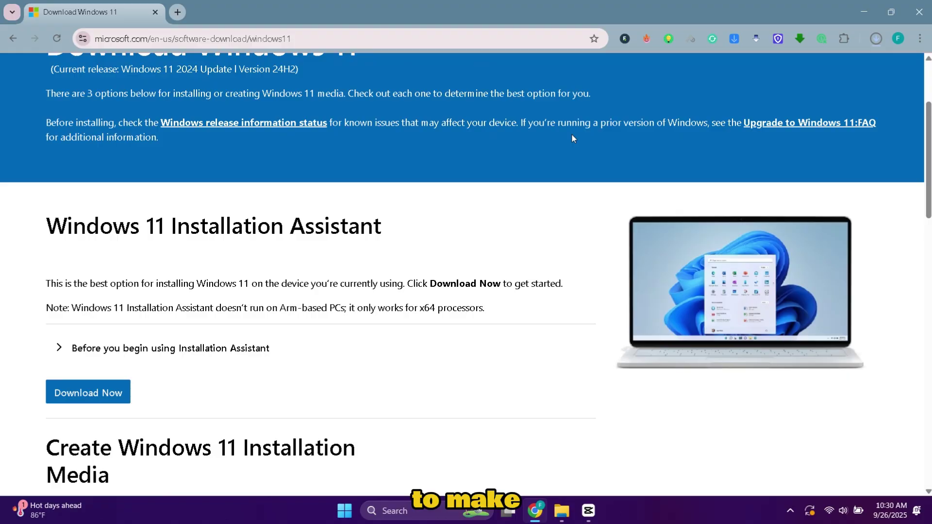
- In a new tab, search for 'rufus' and open the official Rufus website
{"action": "left_click", "coordinate": [178, 13]}
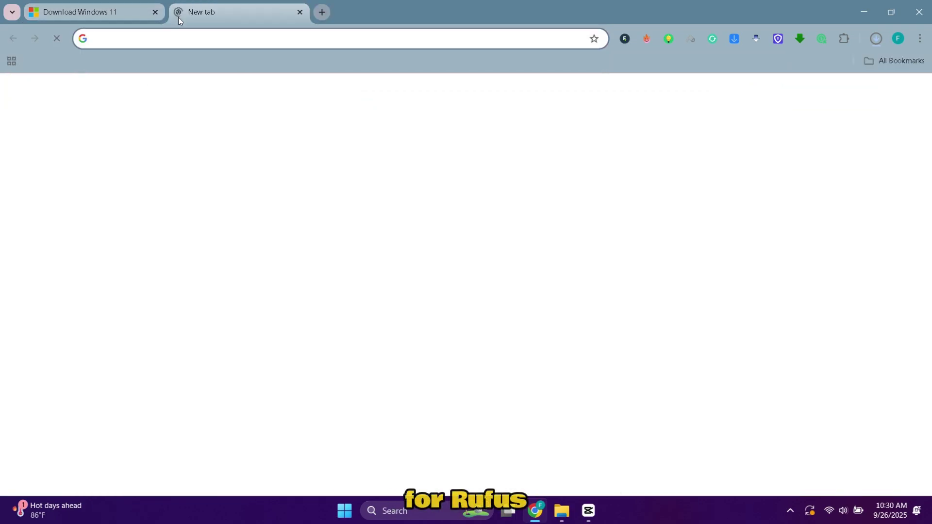
{"action": "left_click", "coordinate": [174, 37]}
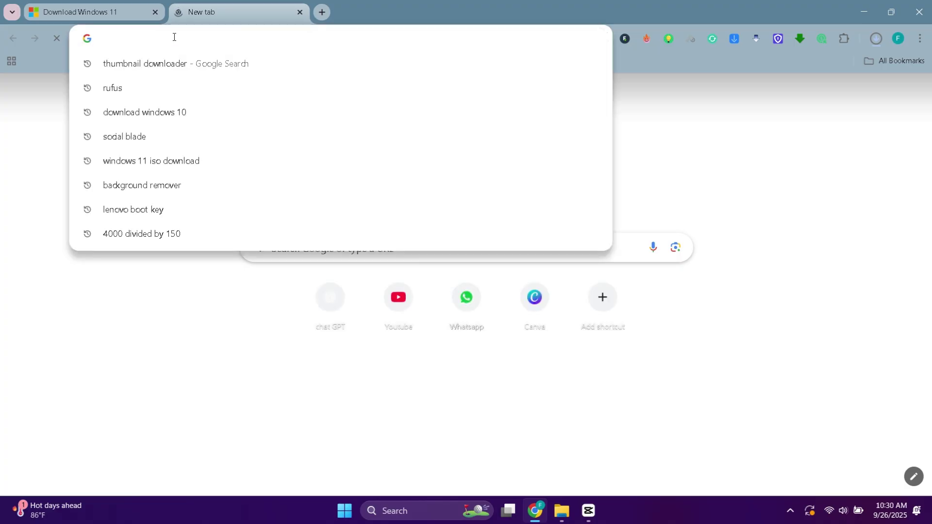
{"action": "type", "text": "rufus"}
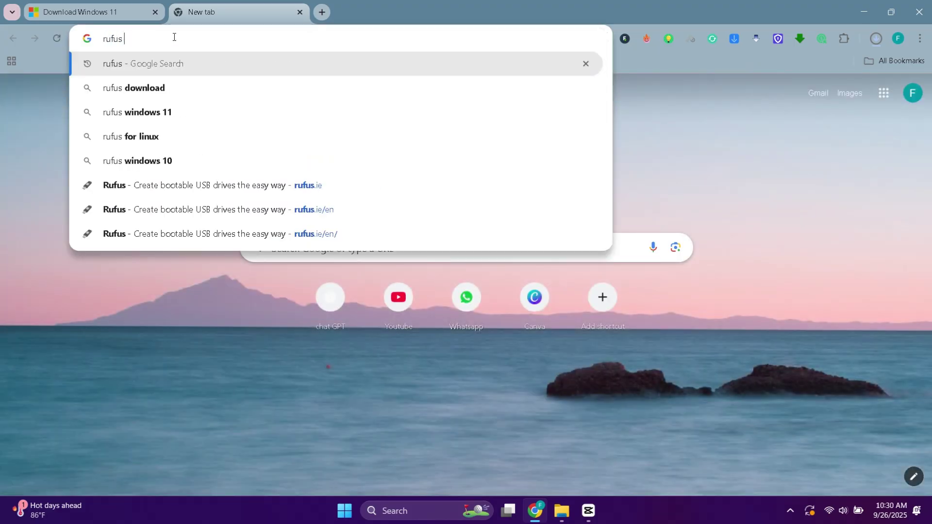
{"action": "key", "text": "Return"}
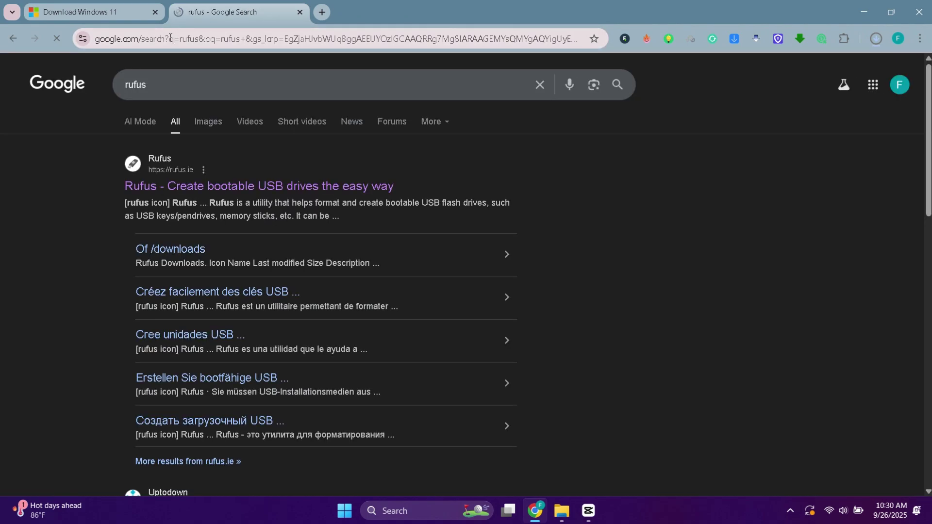
{"action": "left_click", "coordinate": [197, 187]}
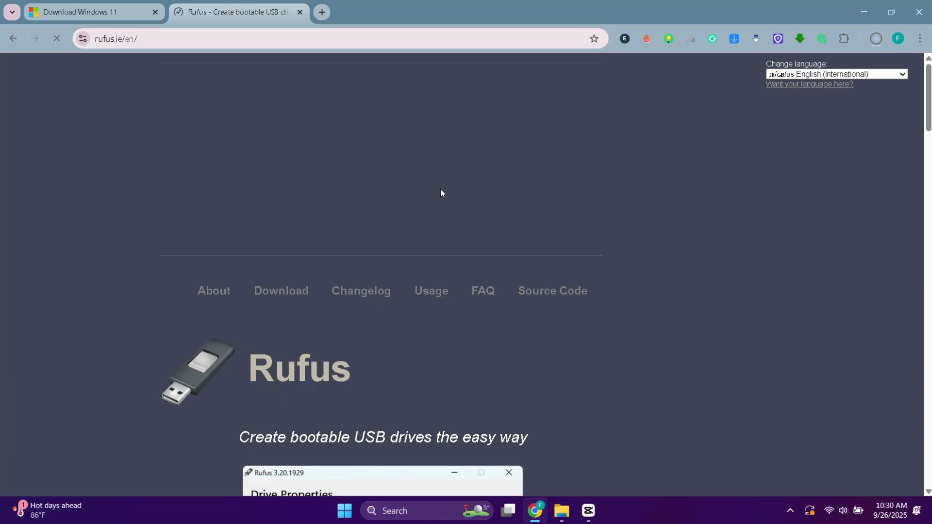
- Download rufus-4.10.exe from Latest releases and check its download progress
{"action": "scroll", "coordinate": [444, 194], "scroll_direction": "down", "scroll_amount": 10}
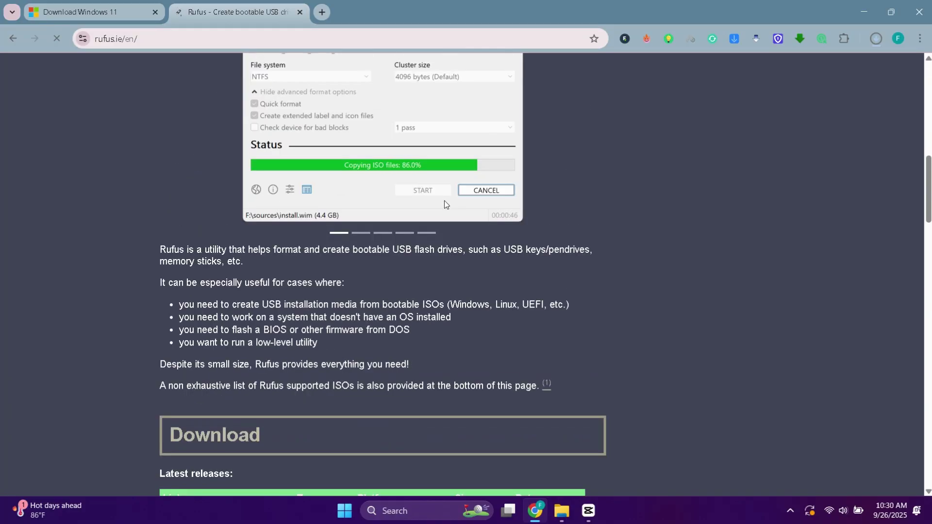
{"action": "scroll", "coordinate": [445, 200], "scroll_direction": "down", "scroll_amount": 3}
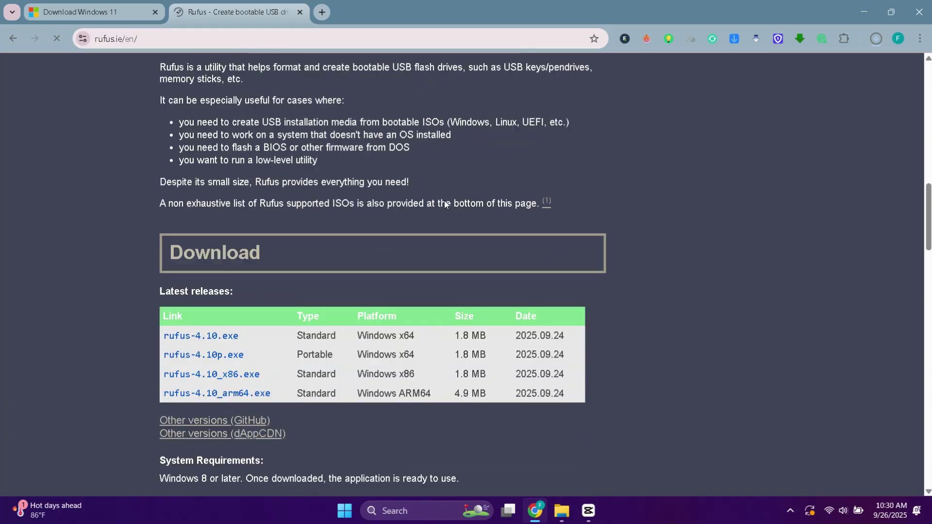
{"action": "left_click", "coordinate": [200, 339]}
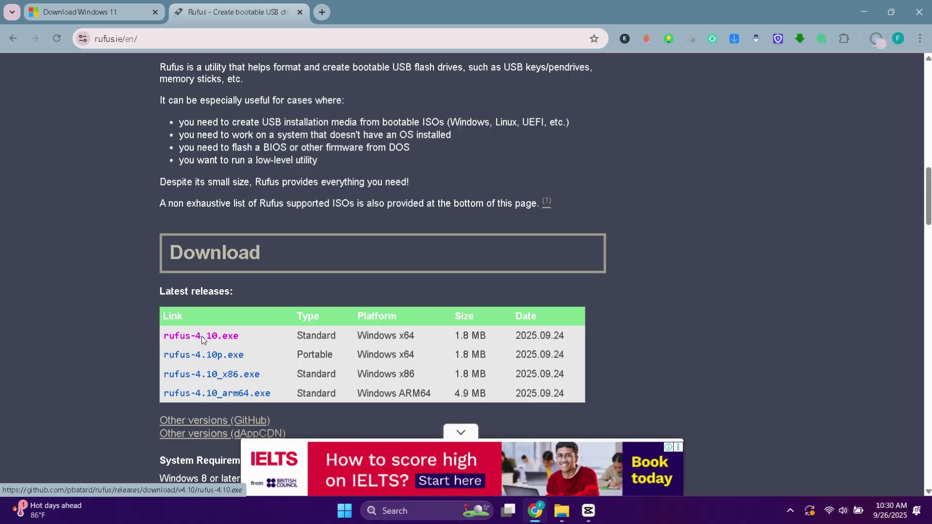
{"action": "left_click", "coordinate": [878, 42]}
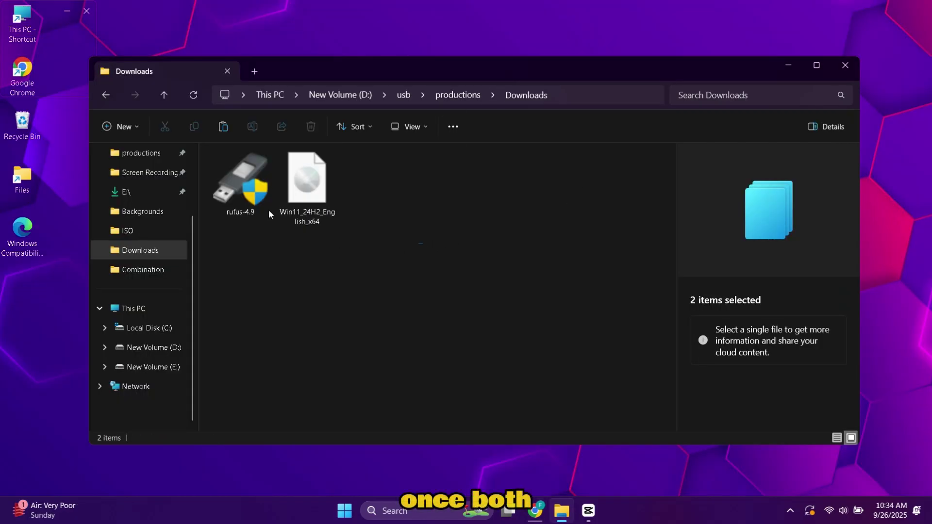
- Open rufus-4.9 from the Downloads folder and approve the User Account Control prompt
{"action": "left_click", "coordinate": [269, 210]}
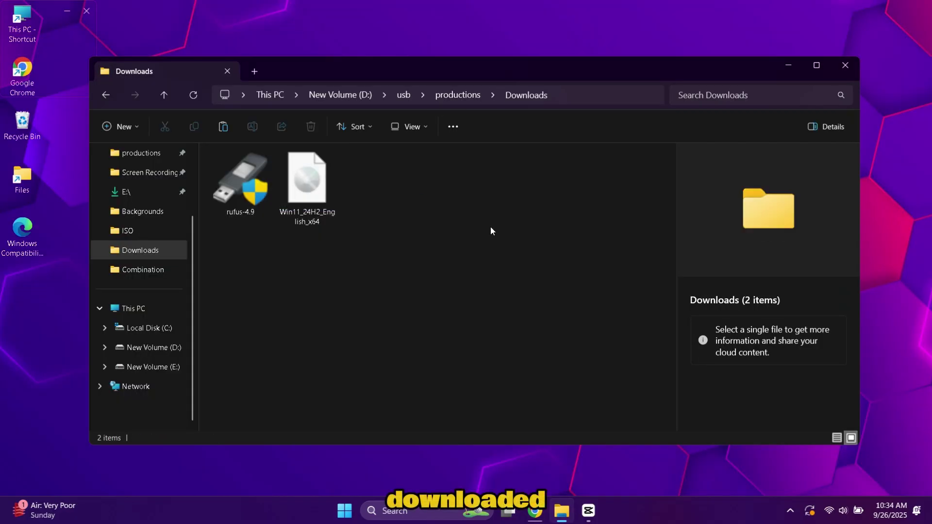
{"action": "left_click", "coordinate": [251, 183]}
{"action": "right_click", "coordinate": [251, 184]}
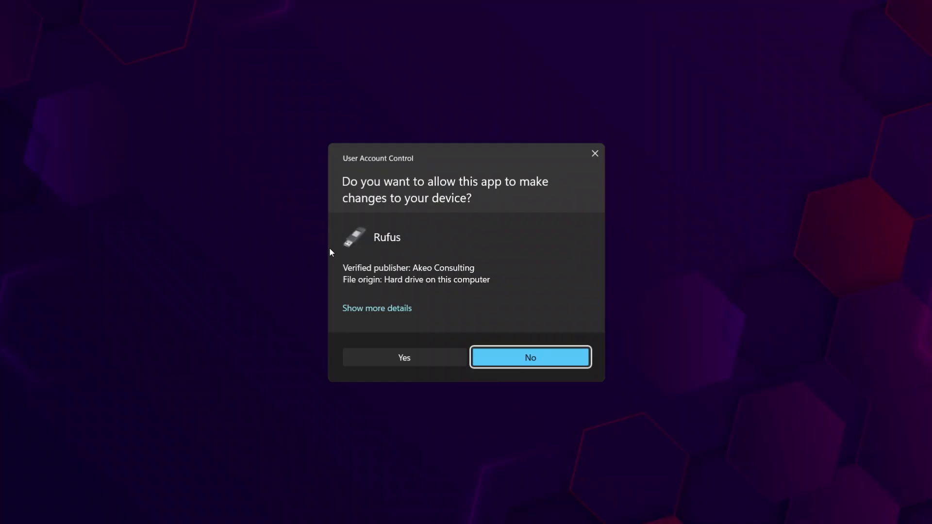
{"action": "left_click", "coordinate": [375, 359]}
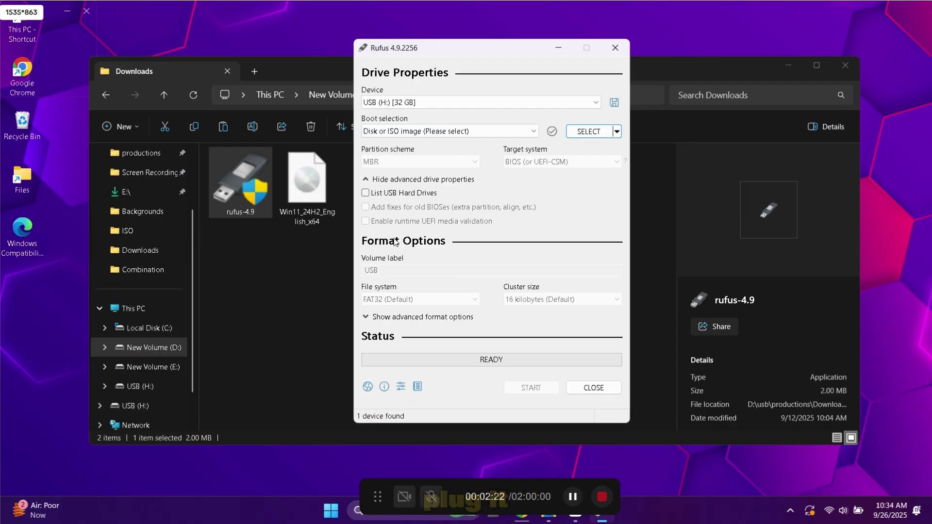
- Load Win11_24H2_English_x64.iso from Downloads for USB drive H:, keeping GPT partitioning
{"action": "left_click", "coordinate": [480, 102]}
{"action": "left_click", "coordinate": [483, 105]}
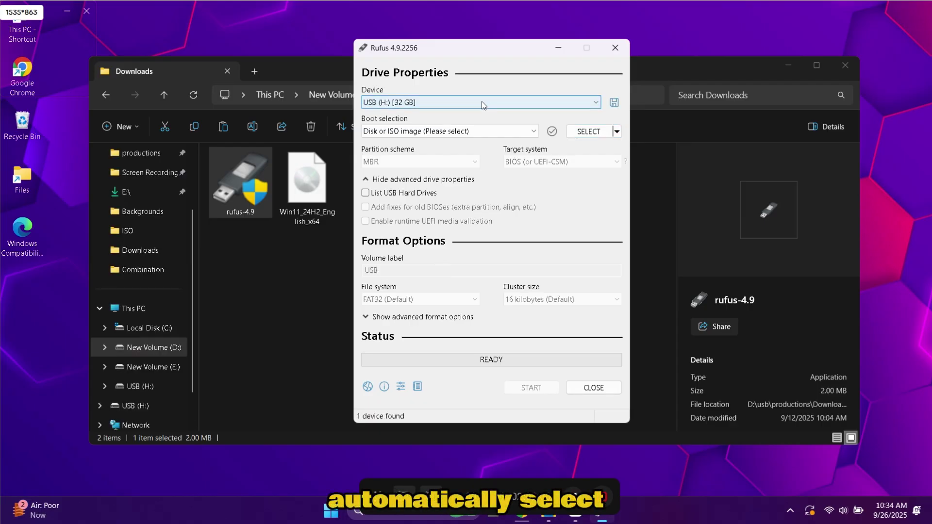
{"action": "left_click", "coordinate": [578, 132]}
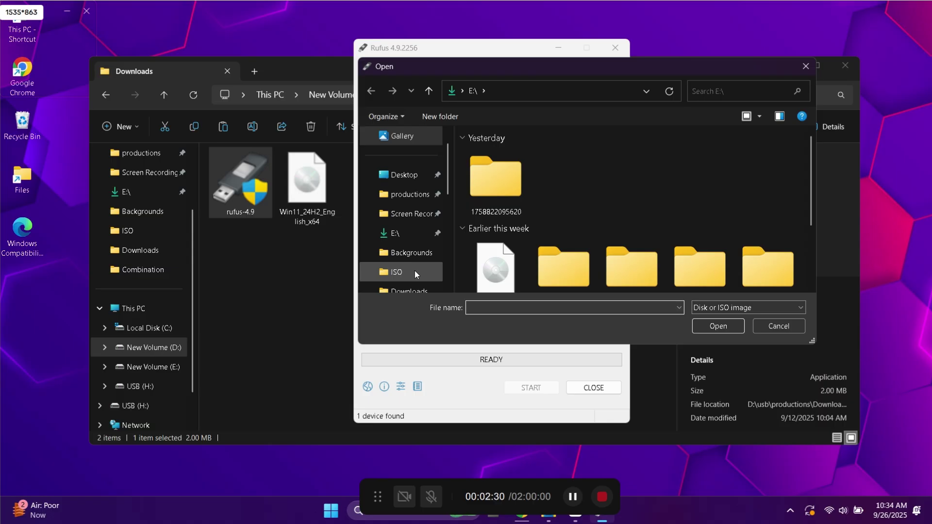
{"action": "scroll", "coordinate": [414, 271], "scroll_direction": "down", "scroll_amount": 2}
{"action": "left_click", "coordinate": [410, 234]}
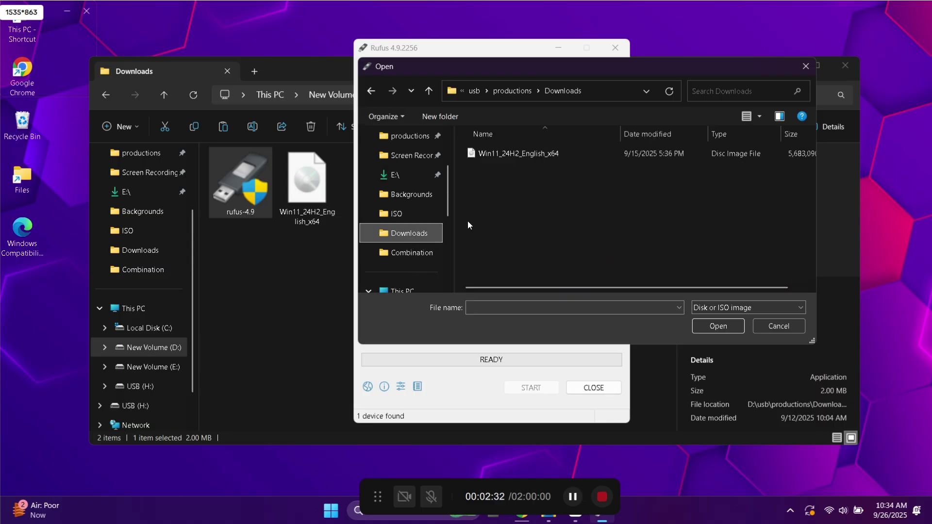
{"action": "left_click", "coordinate": [518, 160]}
{"action": "left_click", "coordinate": [704, 327]}
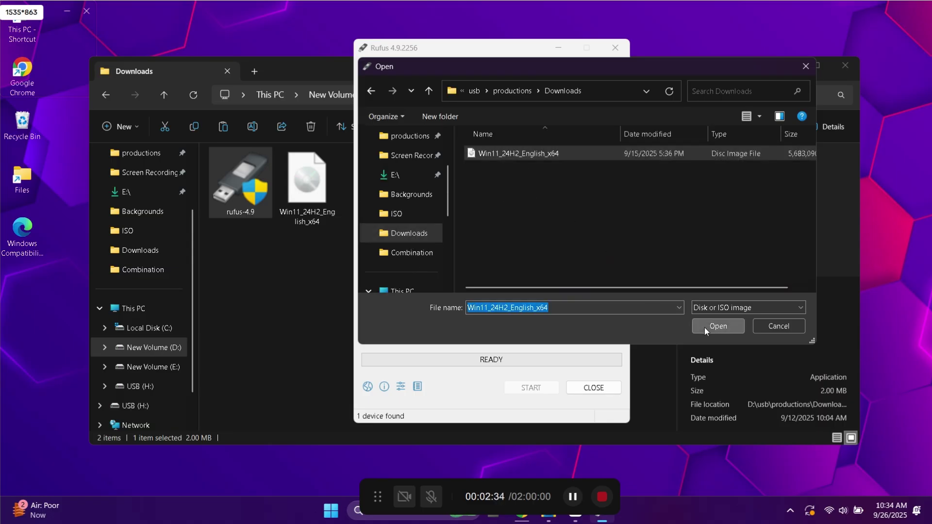
{"action": "left_click", "coordinate": [778, 66]}
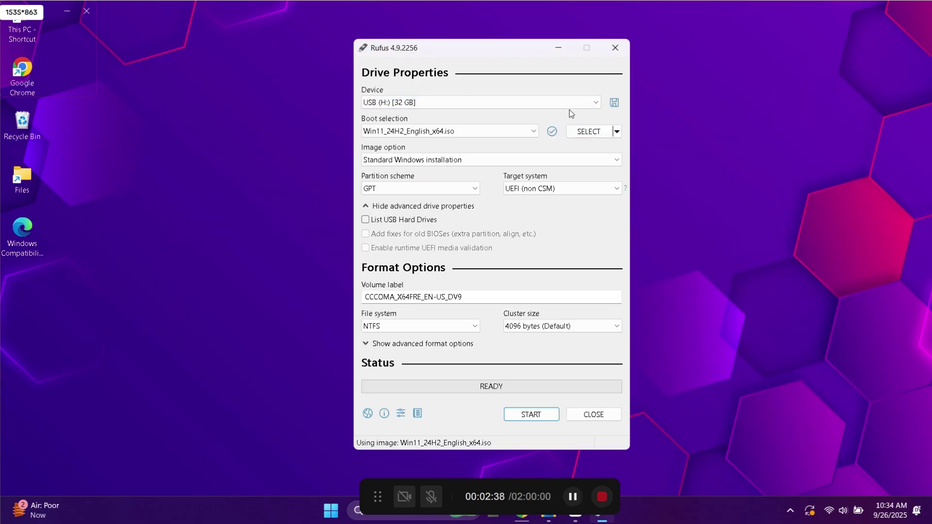
{"action": "left_click", "coordinate": [441, 190]}
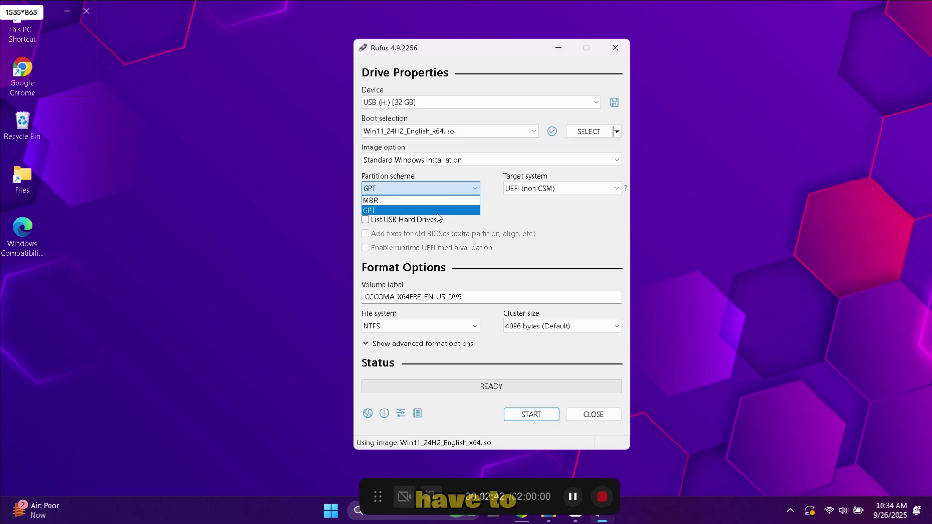
{"action": "left_click", "coordinate": [488, 191]}
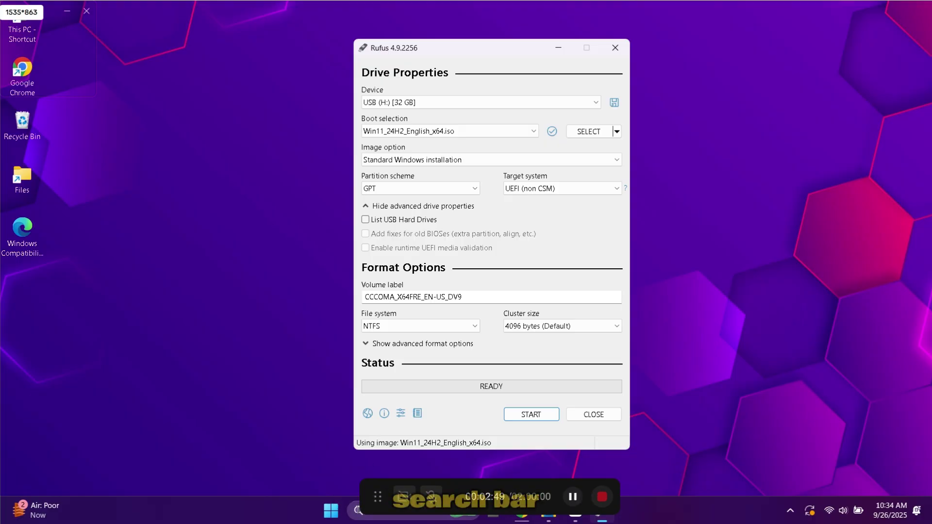
{"action": "left_click", "coordinate": [369, 511]}
{"action": "type", "text": "system Information"}
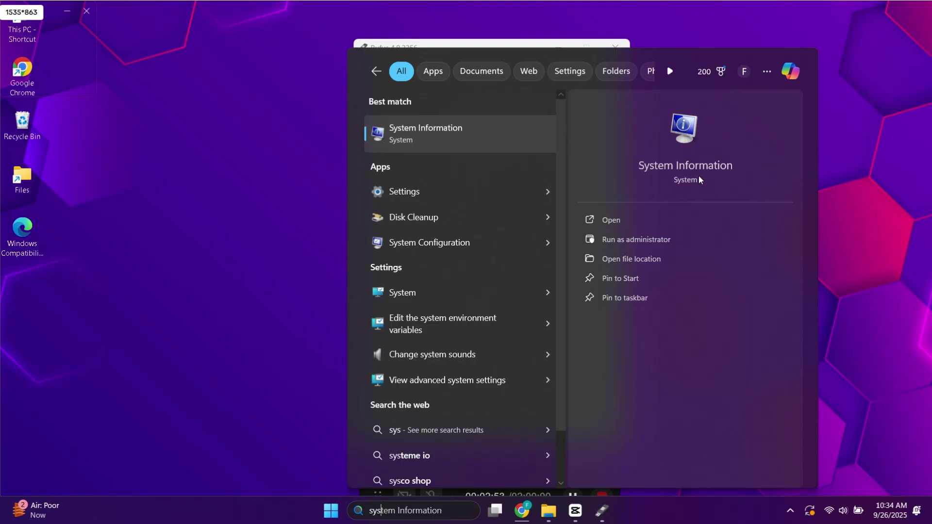
{"action": "left_click", "coordinate": [695, 168]}
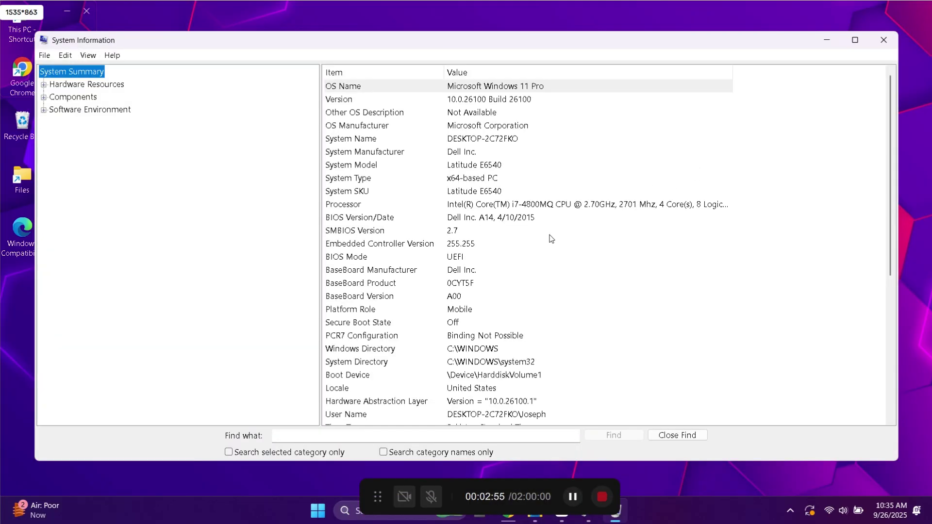
{"action": "left_click", "coordinate": [362, 260]}
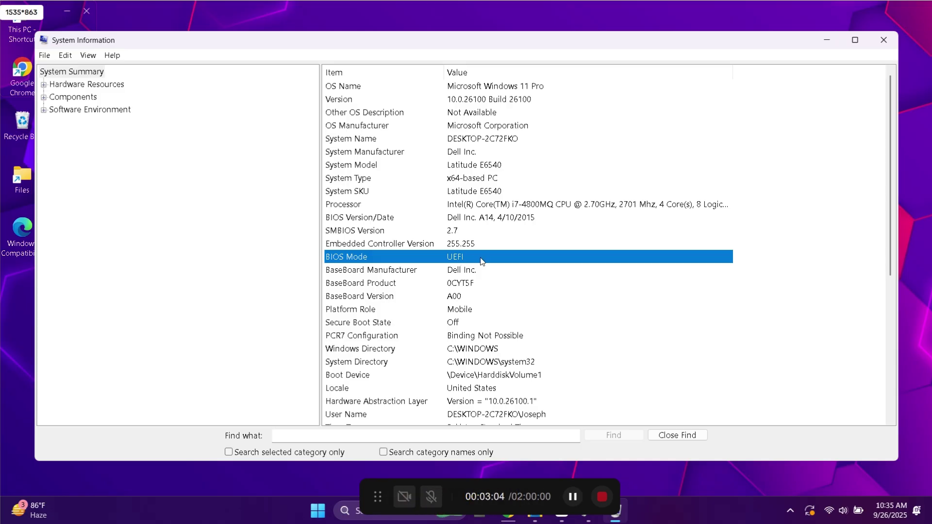
{"action": "left_click", "coordinate": [827, 41]}
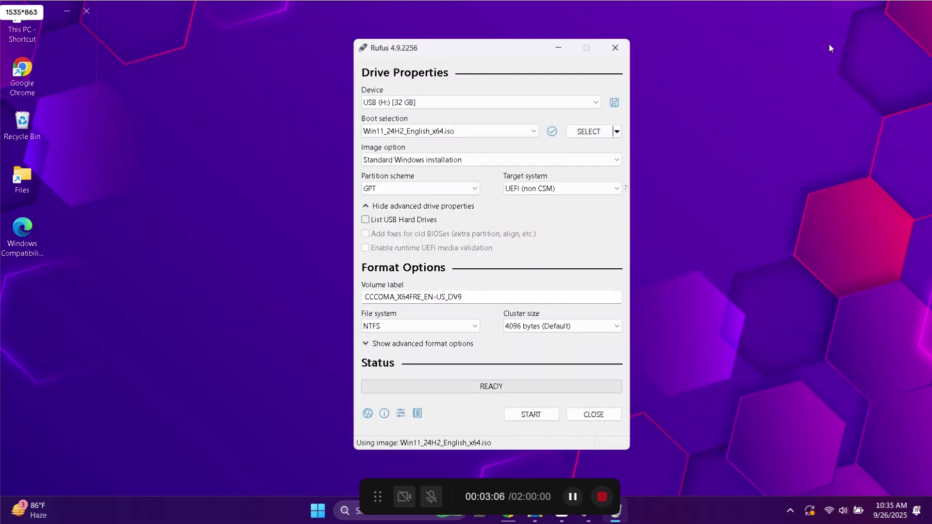
- With GPT confirmed, start Rufus and accept all six Windows customization options, including removed RAM, Secure Boot and TPM checks
{"action": "left_click", "coordinate": [439, 193]}
{"action": "left_click", "coordinate": [444, 209]}
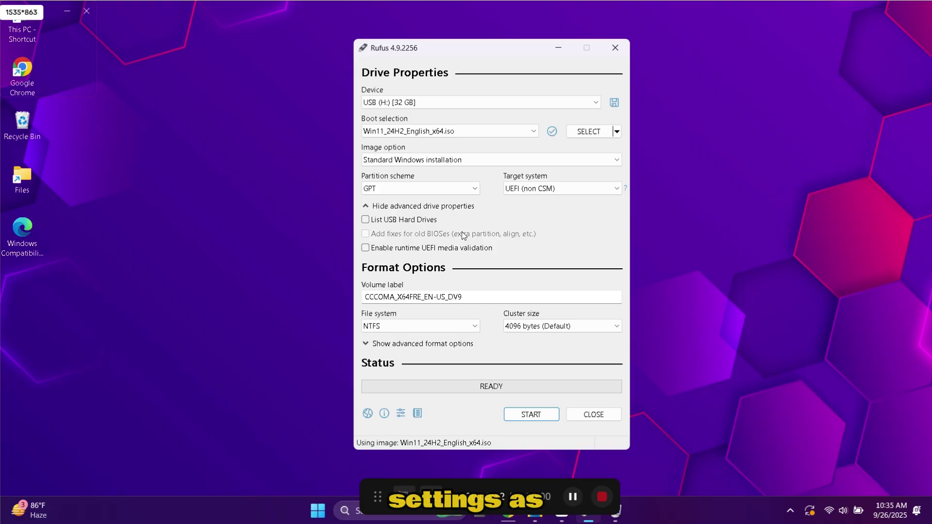
{"action": "left_click", "coordinate": [519, 416]}
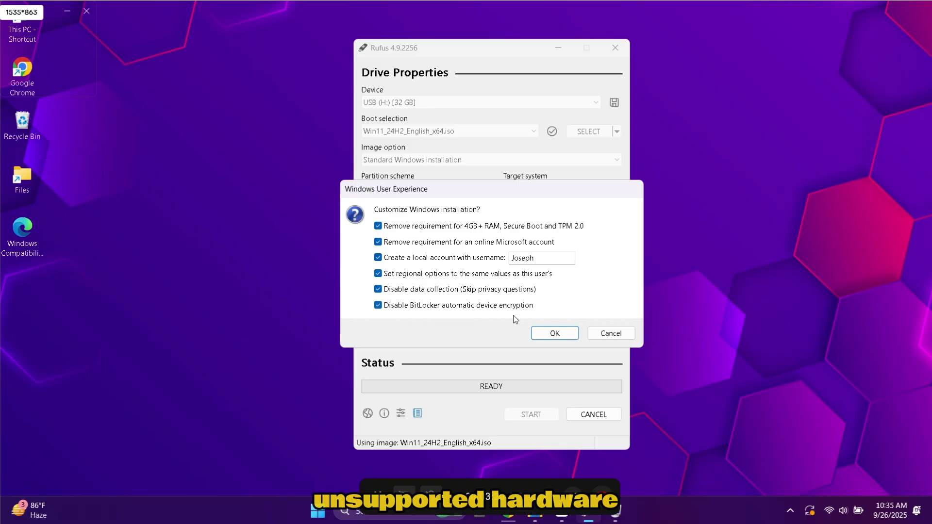
{"action": "left_click", "coordinate": [542, 333]}
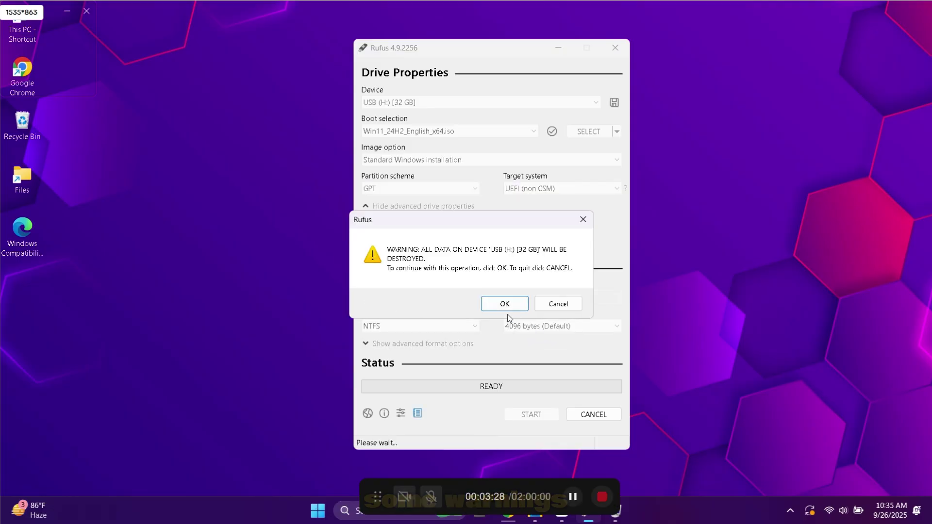
- Approve erasing USB drive H: and let Rufus write the image until READY
{"action": "left_click", "coordinate": [505, 305]}
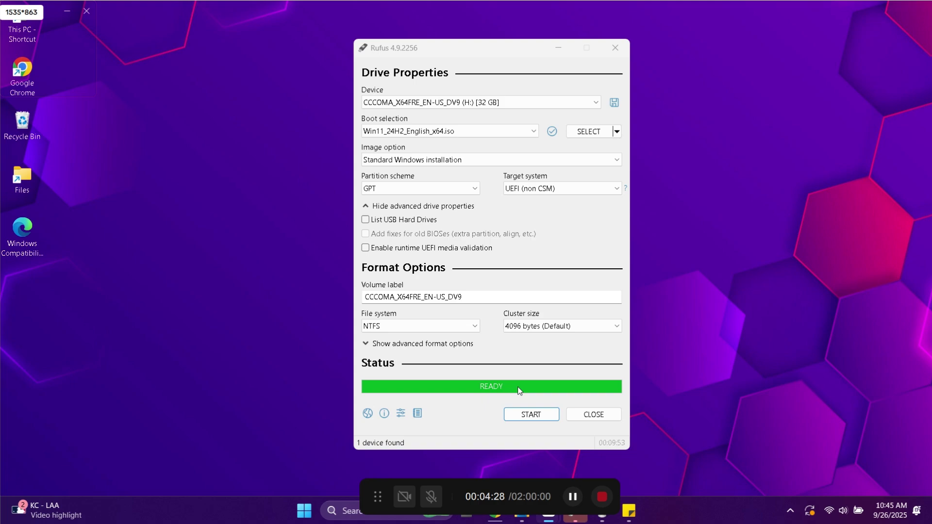
- Close Rufus and confirm CCCOMA_X64FRE_EN-US_DV9 (H:) is listed under This PC
{"action": "left_click", "coordinate": [592, 416]}
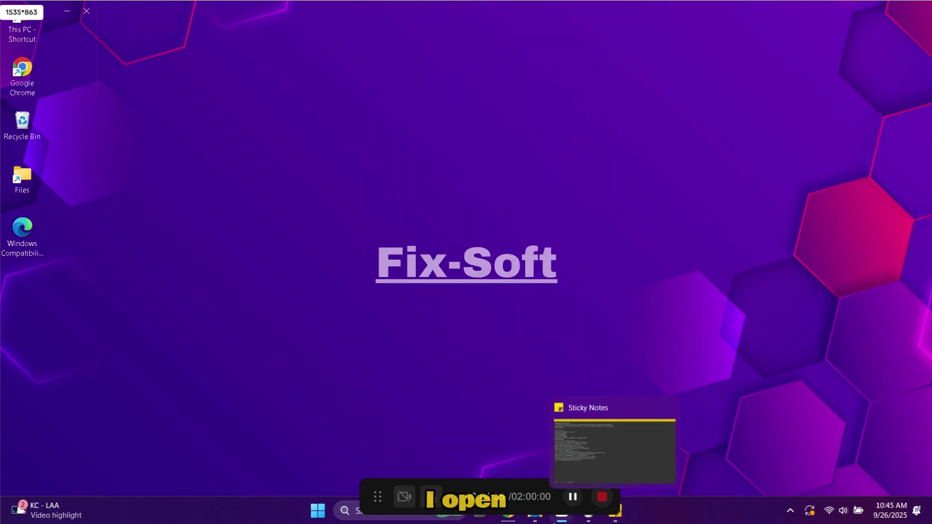
{"action": "left_click", "coordinate": [539, 520]}
{"action": "left_click", "coordinate": [147, 302]}
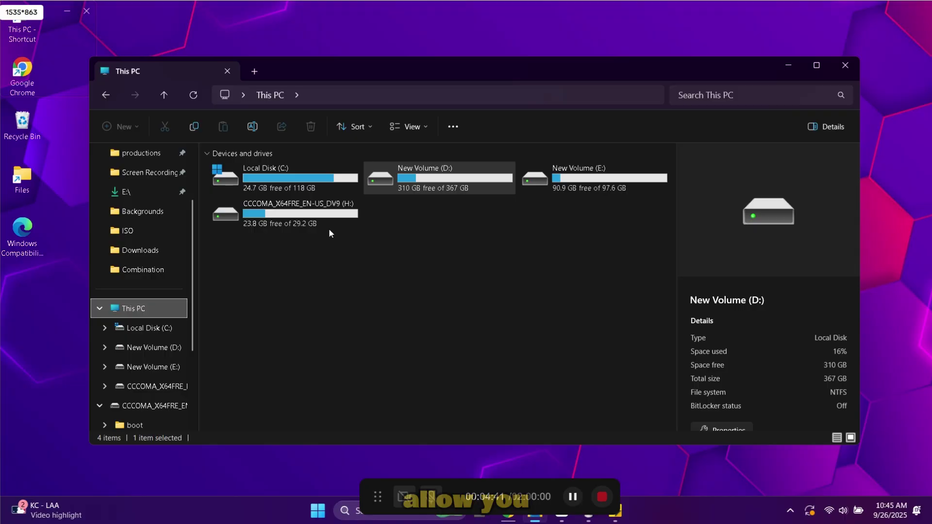
{"action": "left_click", "coordinate": [787, 67]}
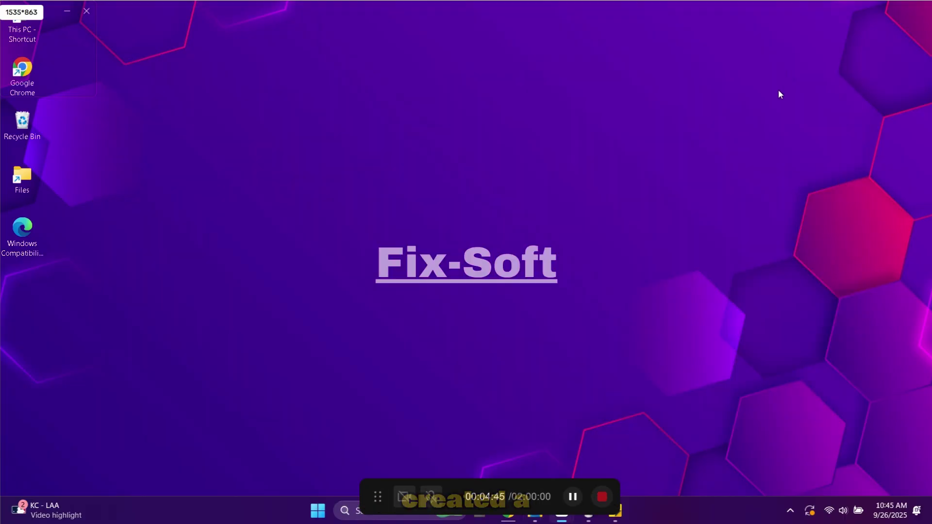